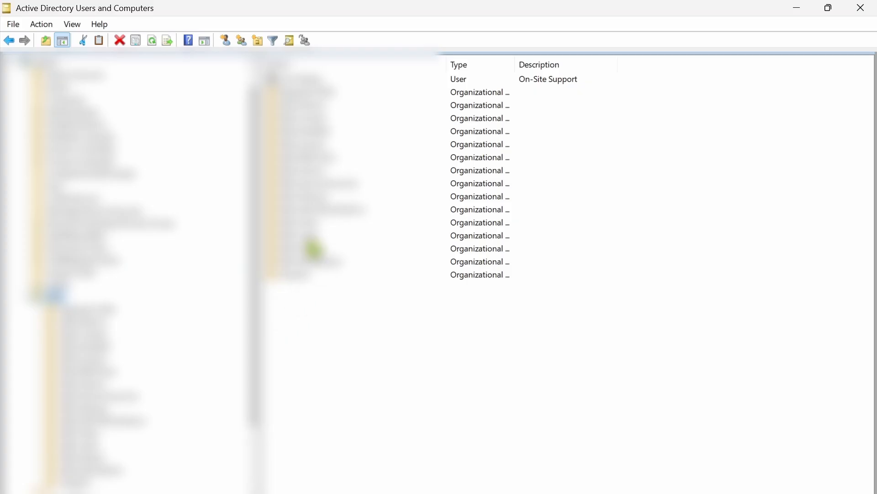
- Open the top organizational unit, then its child, department and last sub-unit to list users
{"action": "left_click", "coordinate": [301, 242]}
{"action": "double_click", "coordinate": [301, 247]}
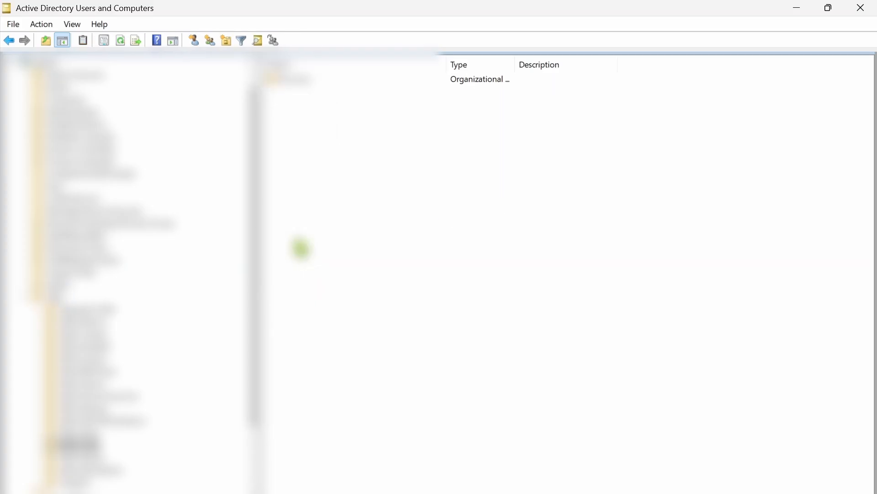
{"action": "left_click", "coordinate": [301, 83]}
{"action": "double_click", "coordinate": [301, 87]}
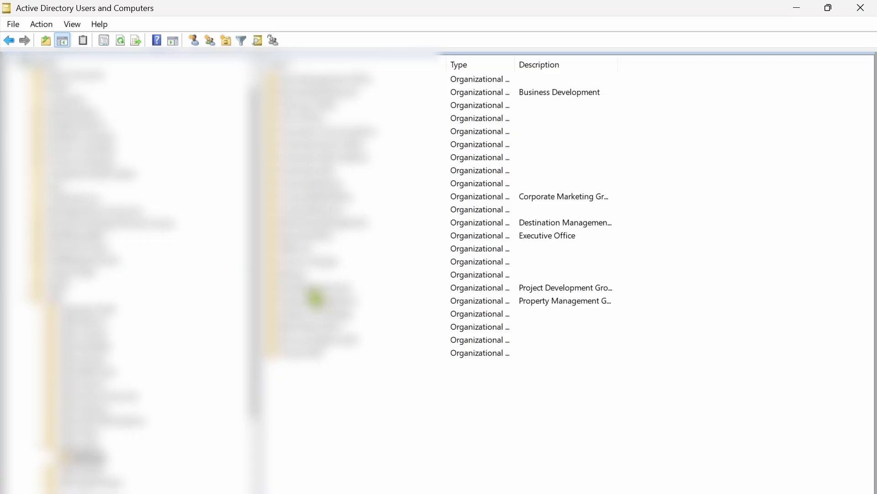
{"action": "double_click", "coordinate": [318, 211]}
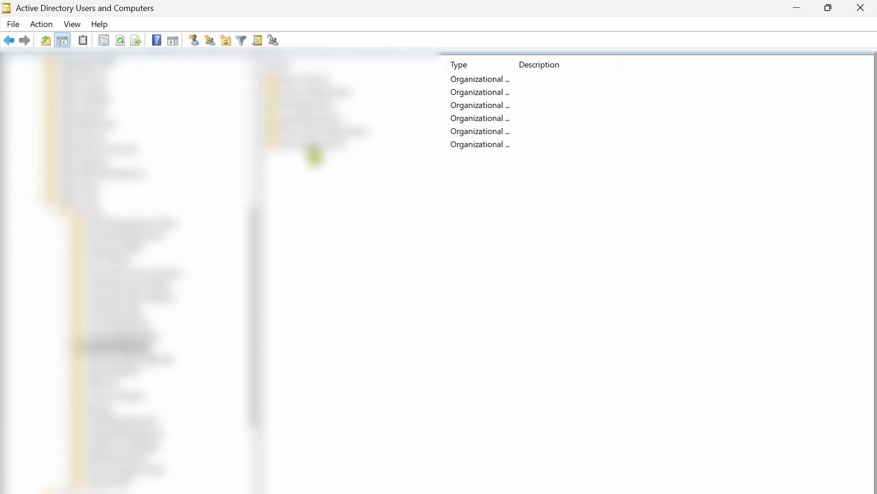
{"action": "double_click", "coordinate": [313, 146]}
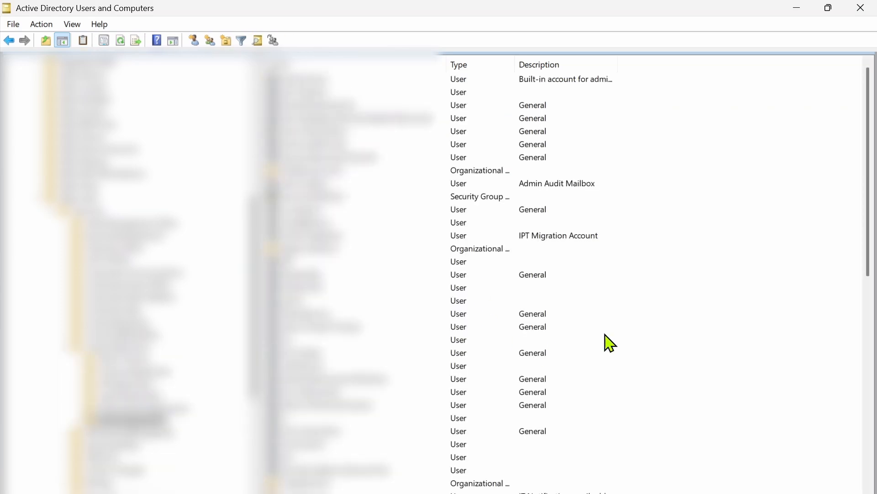
- Start a new user object in the TechnologySection organizational unit
{"action": "key", "text": "s"}
{"action": "right_click", "coordinate": [724, 317]}
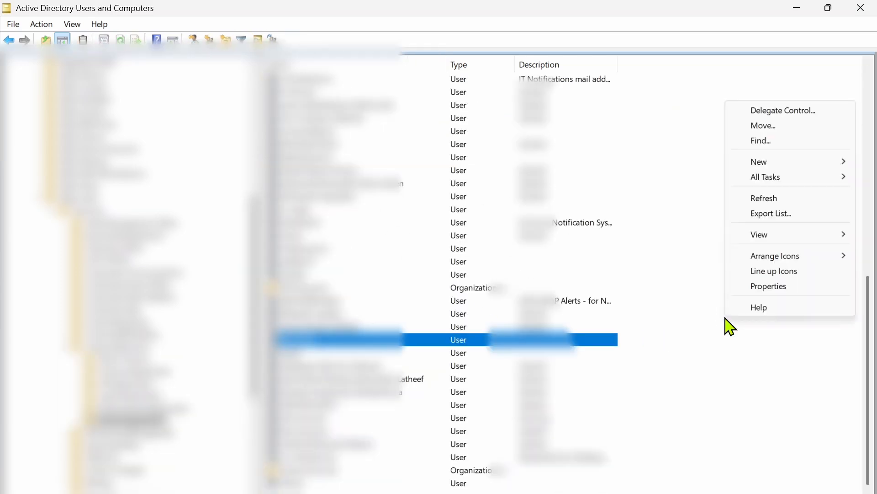
{"action": "mouse_move", "coordinate": [785, 161]}
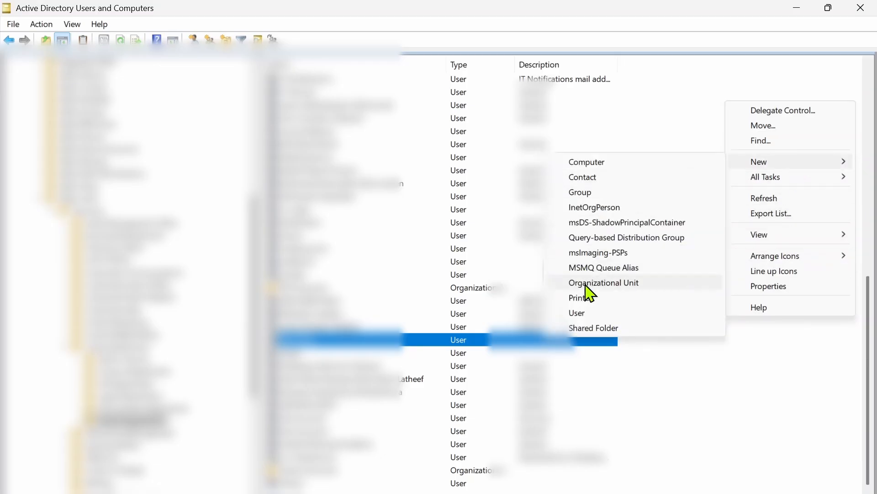
{"action": "left_click", "coordinate": [585, 312]}
- Fill in first name SR, last name TECH, and the sr logon name with its domain suffix
{"action": "type", "text": "SR"}
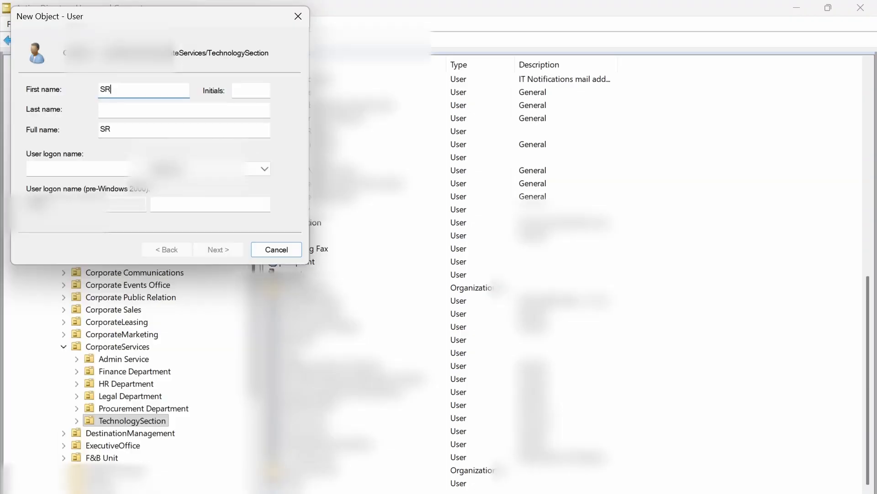
{"action": "key", "text": "Tab"}
{"action": "key", "text": "Tab"}
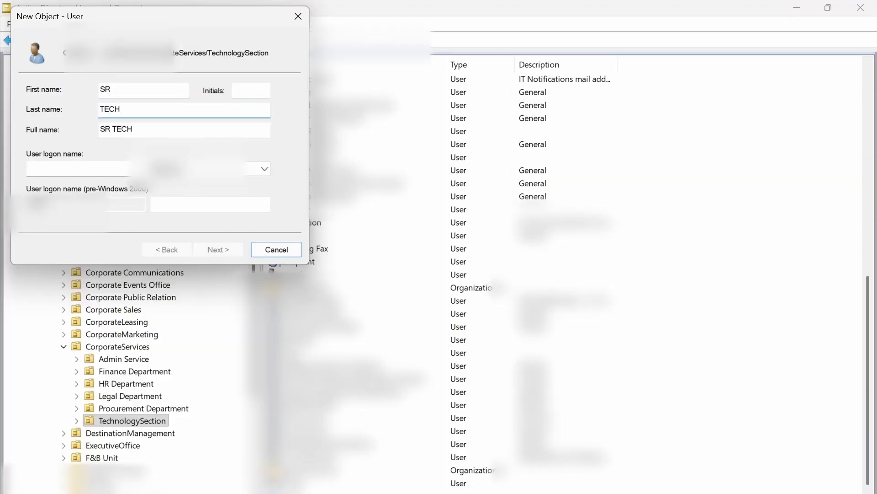
{"action": "left_click", "coordinate": [75, 168]}
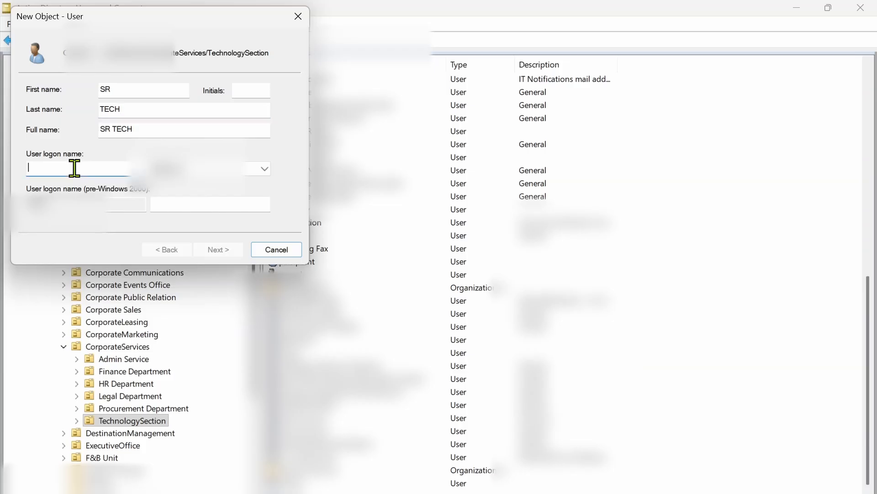
{"action": "type", "text": "srtechlab"}
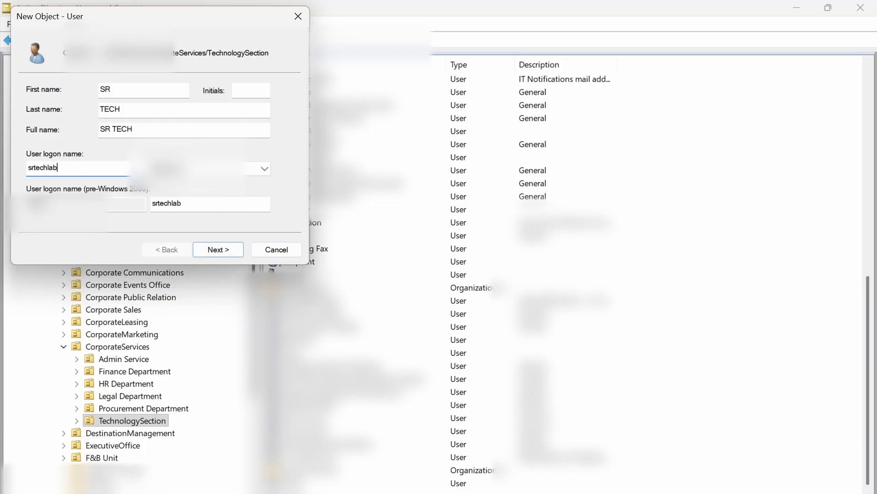
{"action": "left_click", "coordinate": [264, 169]}
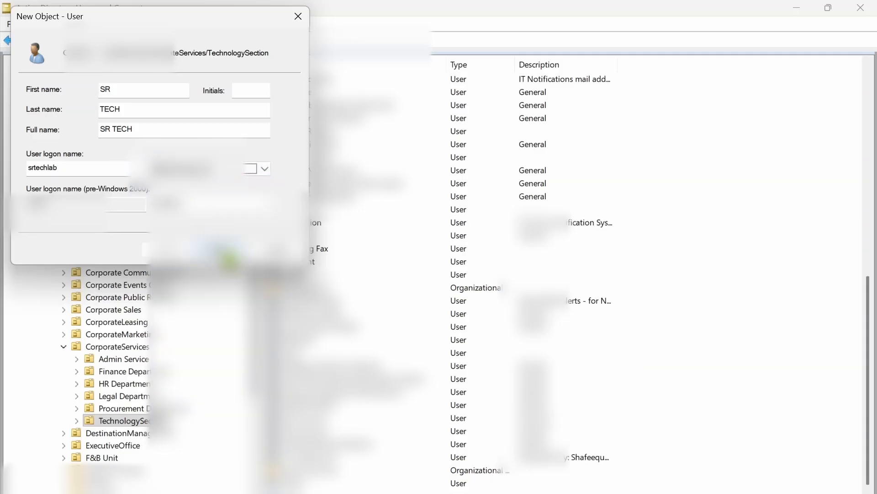
- Set and confirm SR TECH's password, with 'User must change password at next logon' unchecked
{"action": "left_click", "coordinate": [224, 250]}
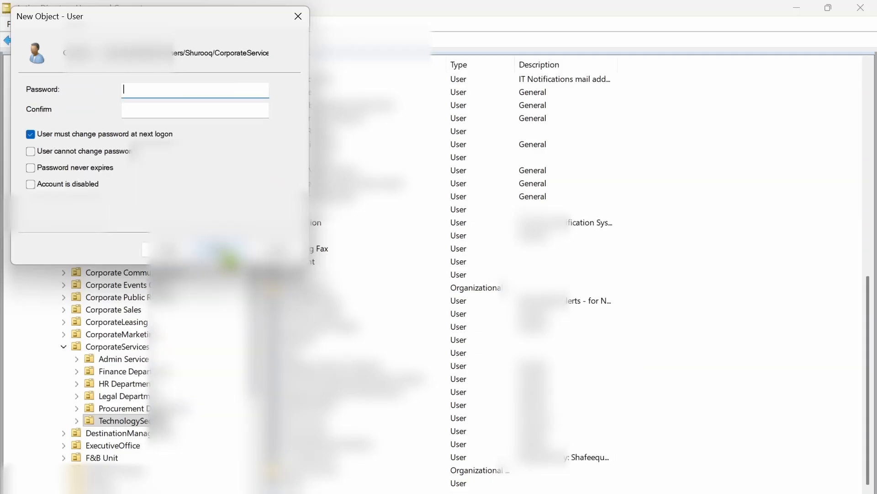
{"action": "left_click", "coordinate": [53, 137]}
{"action": "left_click", "coordinate": [168, 93]}
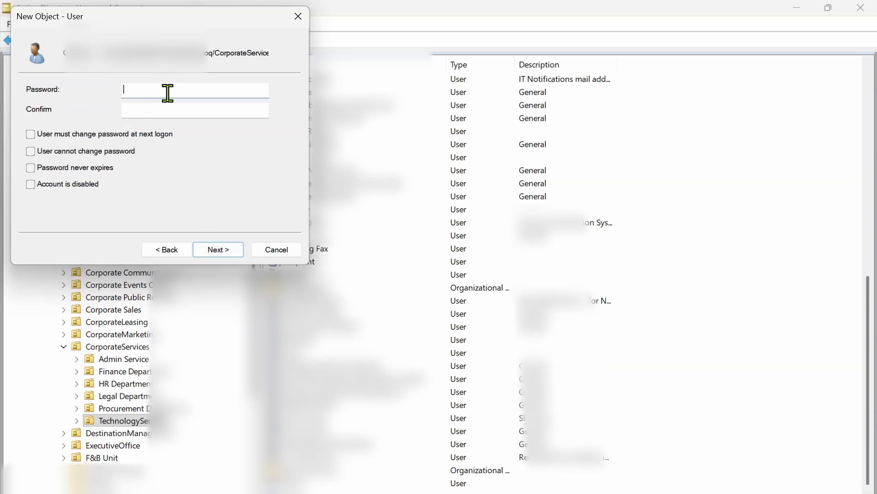
{"action": "type", "text": "••"}
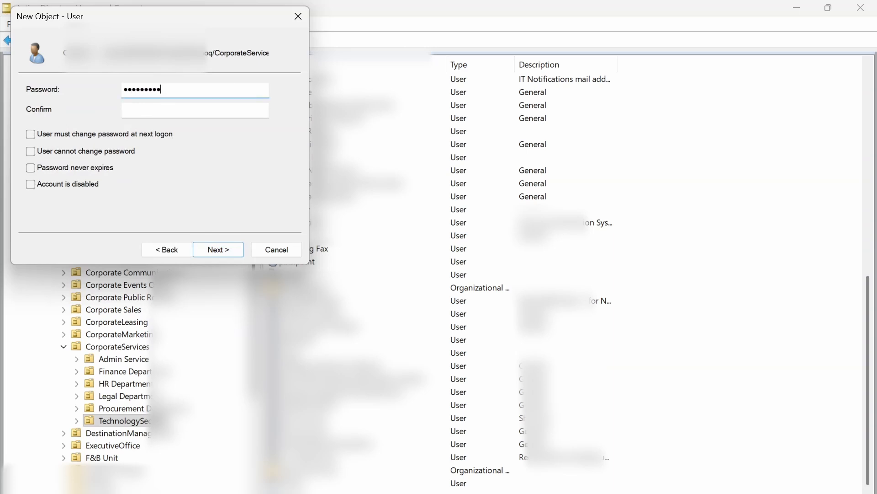
{"action": "key", "text": "Tab"}
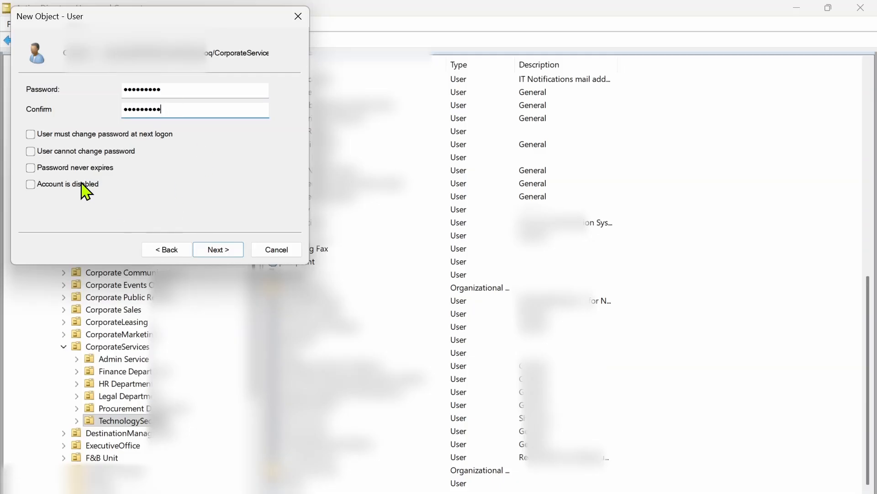
- Finish creating the SR TECH account and switch to the Microsoft 365 admin center
{"action": "left_click", "coordinate": [218, 250]}
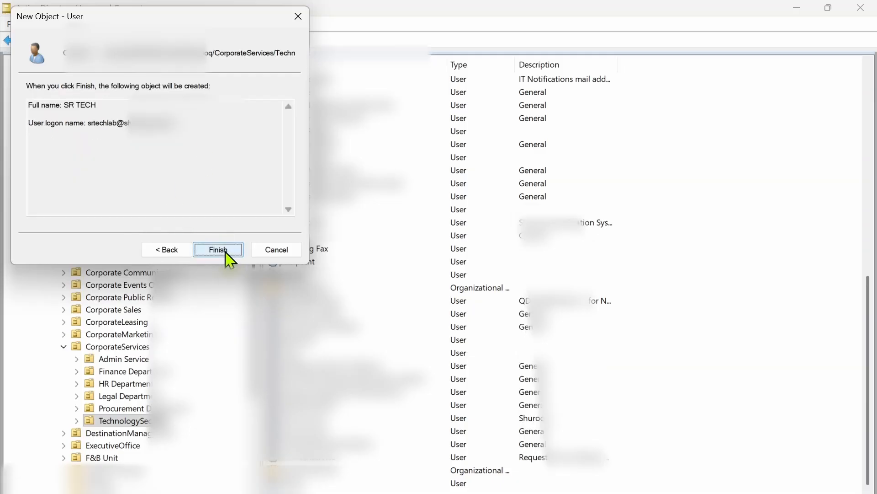
{"action": "left_click", "coordinate": [221, 250]}
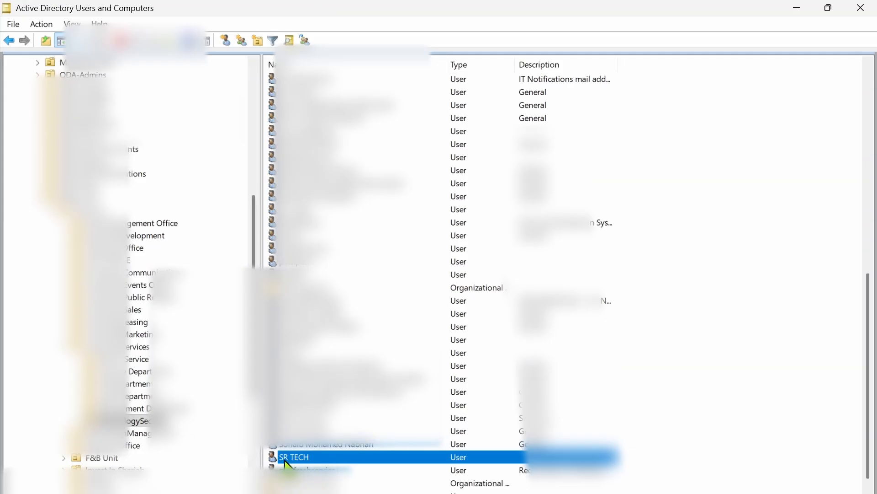
{"action": "scroll", "coordinate": [288, 463], "scroll_direction": "down", "scroll_amount": 1}
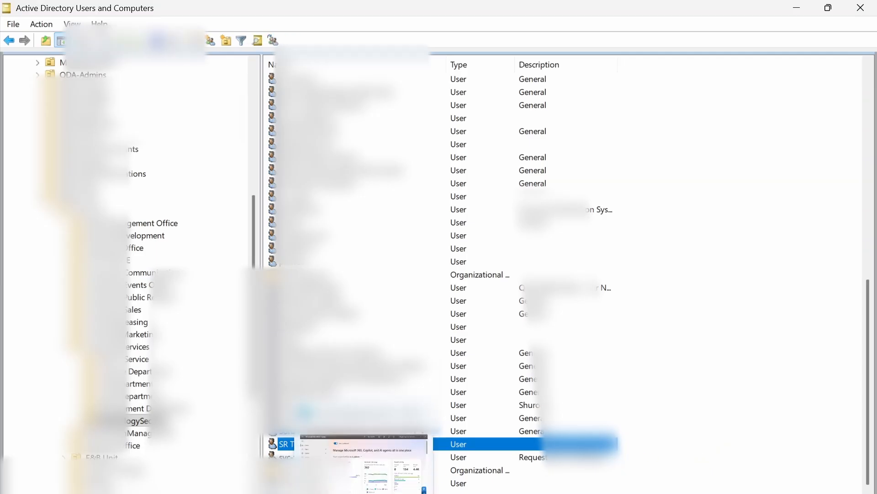
{"action": "left_click", "coordinate": [364, 491]}
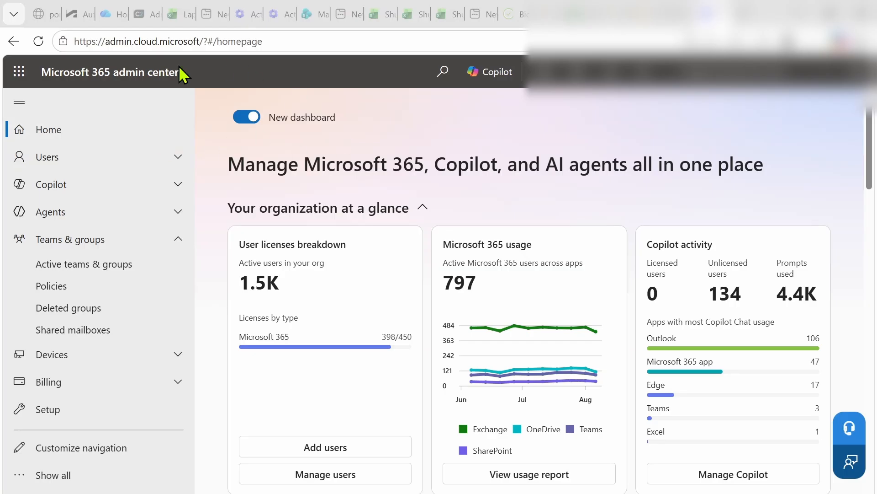
- Search Active users for srtech to find the synced, Unlicensed SR TECH account
{"action": "left_click", "coordinate": [89, 167]}
{"action": "left_click", "coordinate": [69, 181]}
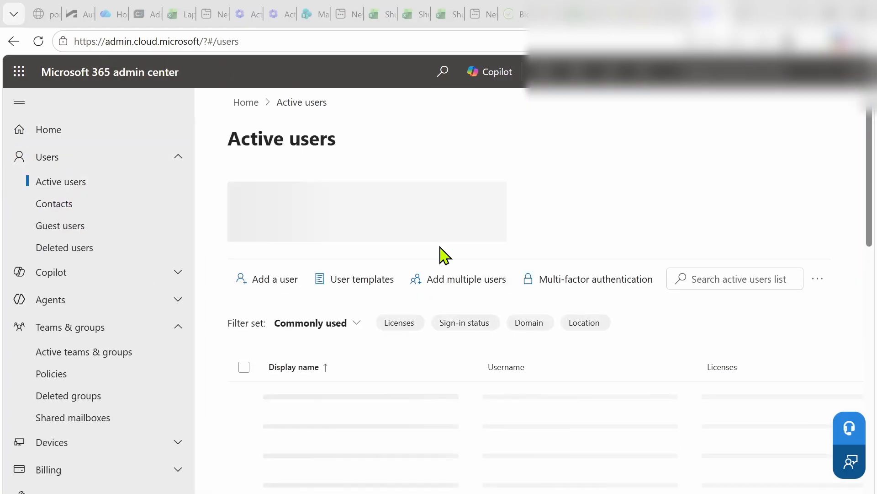
{"action": "left_click", "coordinate": [732, 279]}
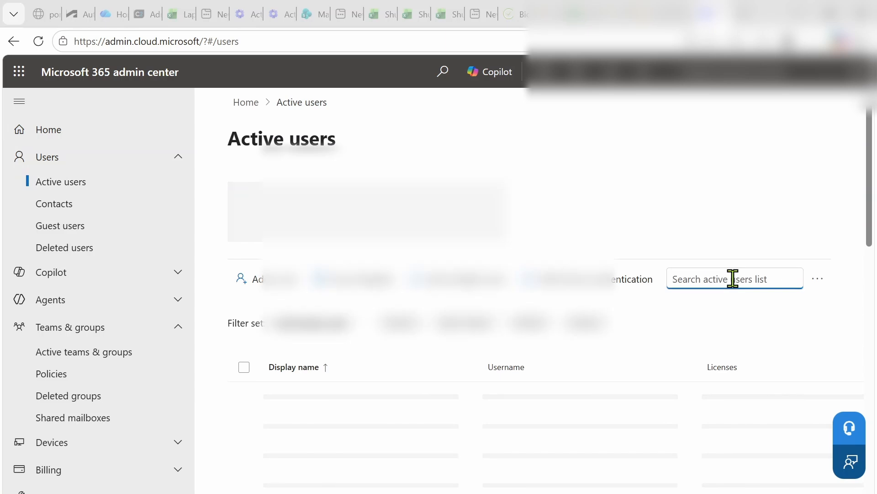
{"action": "type", "text": "srtech"}
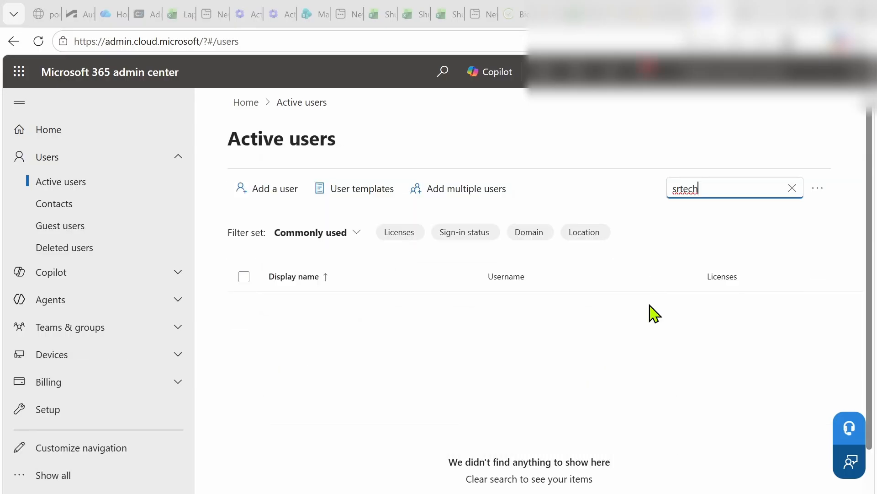
{"action": "left_click", "coordinate": [740, 184]}
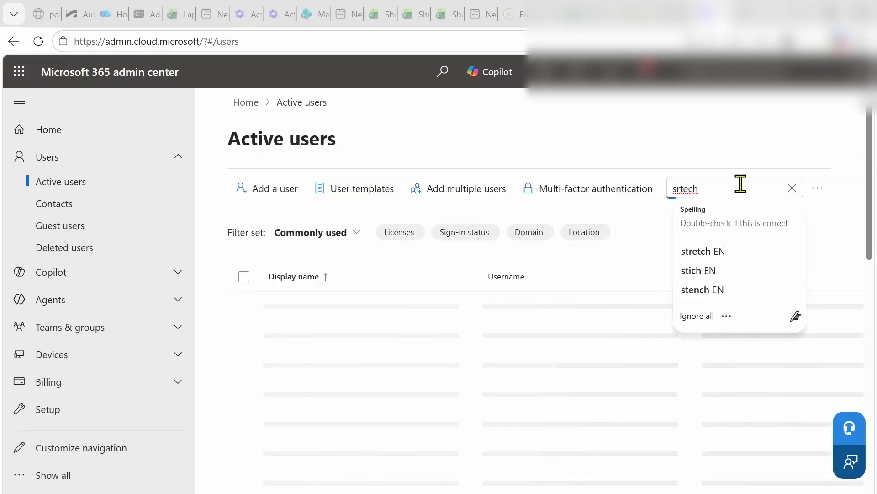
{"action": "left_click", "coordinate": [657, 137]}
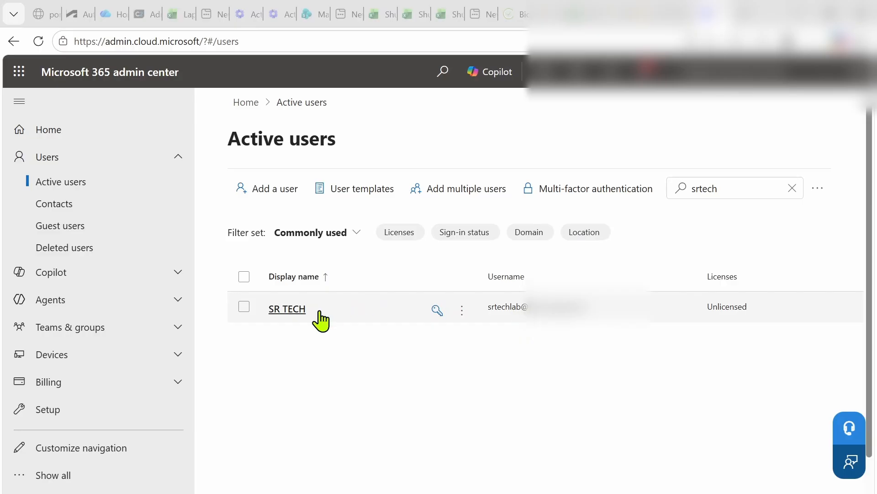
- Assign SR TECH a Microsoft 365 Business Standard license, save, and close the user panel
{"action": "left_click", "coordinate": [301, 313]}
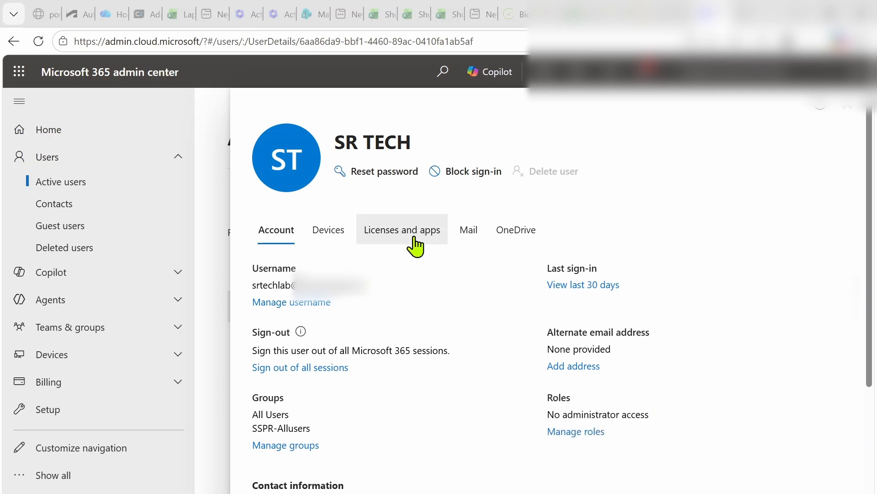
{"action": "left_click", "coordinate": [414, 238]}
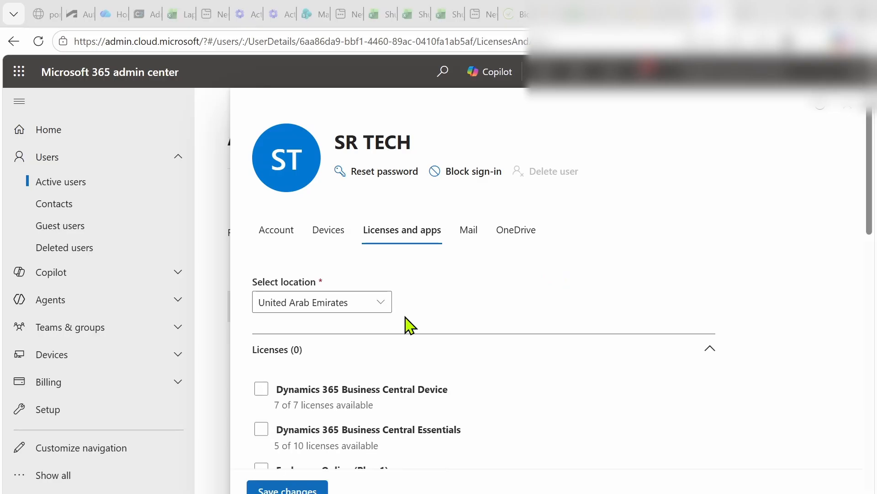
{"action": "scroll", "coordinate": [411, 325], "scroll_direction": "down", "scroll_amount": 5}
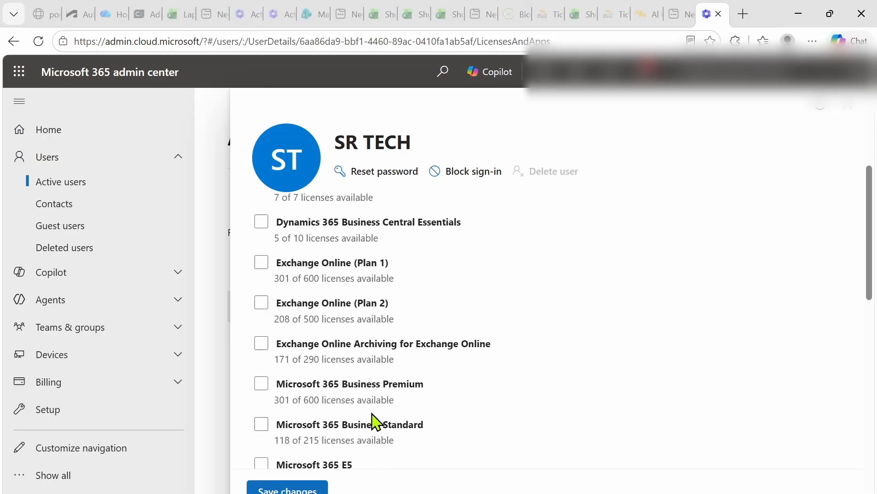
{"action": "left_click", "coordinate": [261, 424]}
{"action": "left_click", "coordinate": [292, 489]}
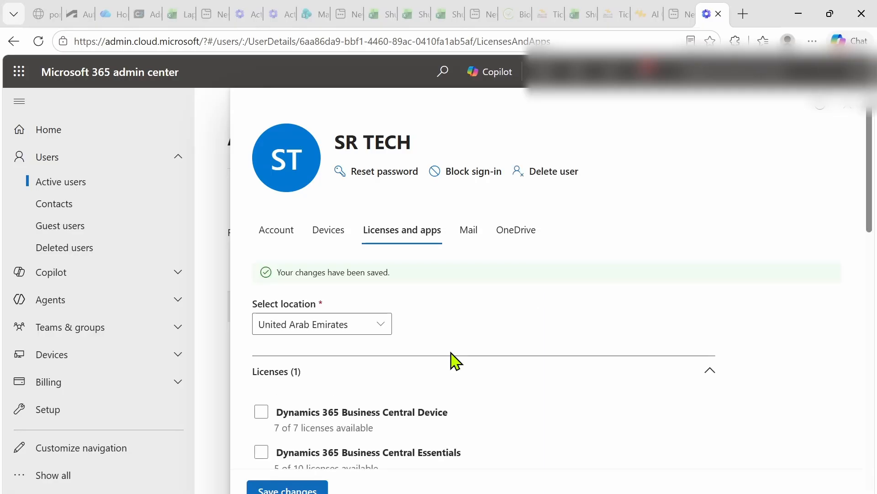
{"action": "left_click", "coordinate": [852, 117]}
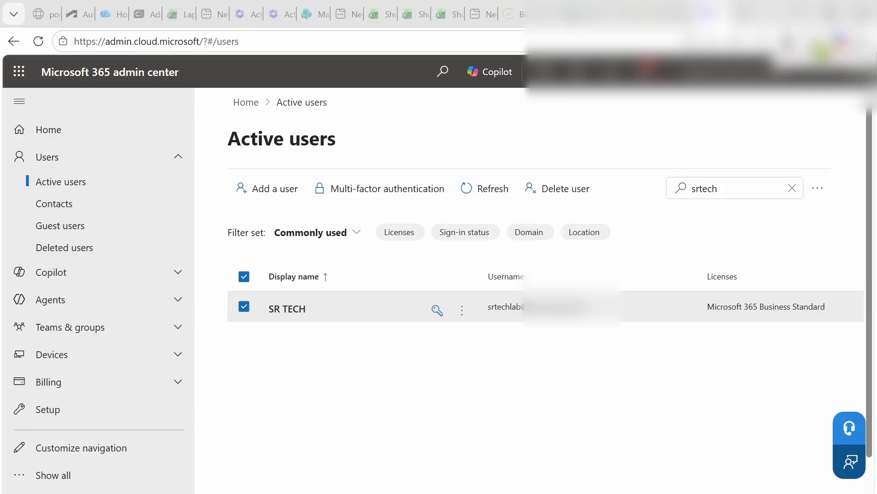
- In a new InPrivate window, search 'outlook 365' and open the Outlook sign-in result
{"action": "left_click", "coordinate": [818, 44]}
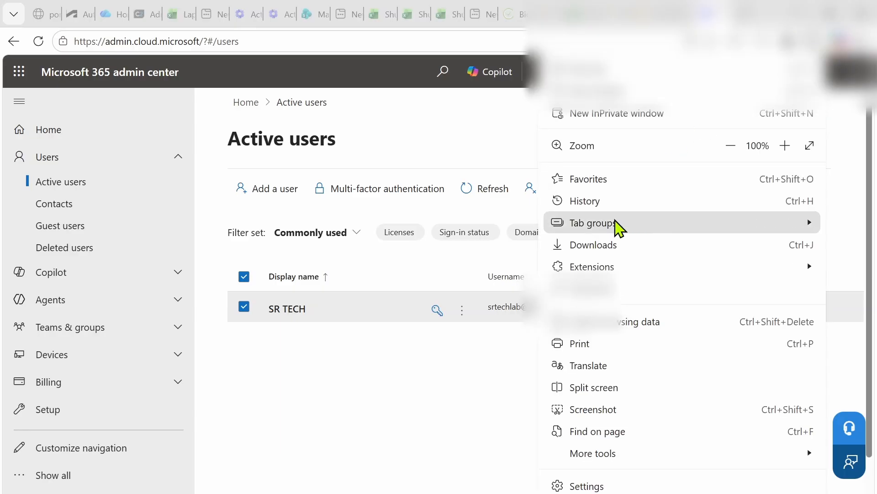
{"action": "left_click", "coordinate": [638, 114]}
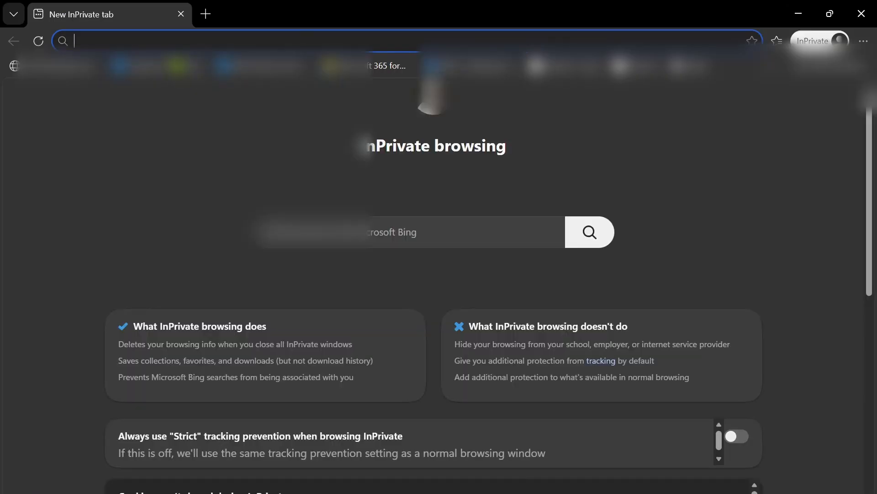
{"action": "type", "text": "outlook 3"}
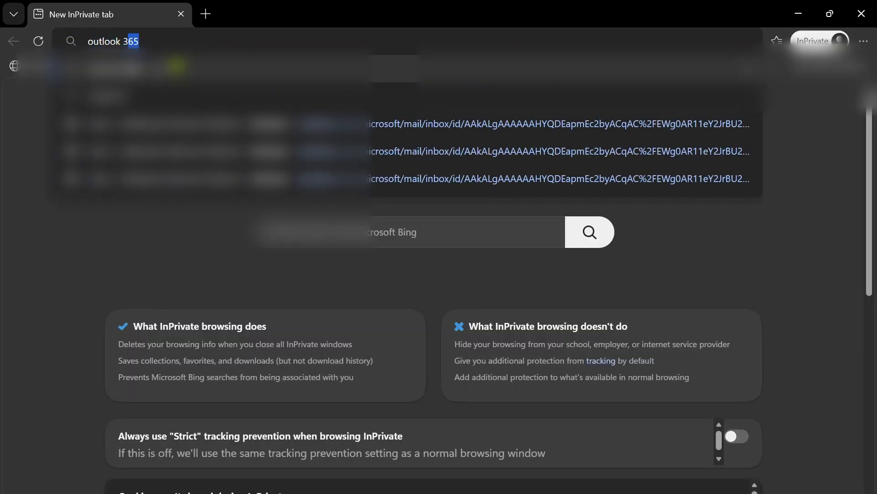
{"action": "type", "text": "65"}
{"action": "key", "text": "Return"}
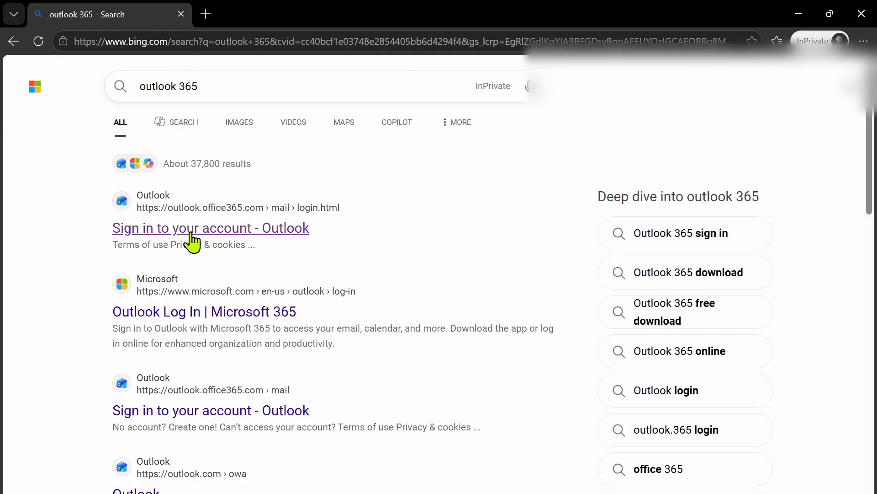
{"action": "left_click", "coordinate": [189, 231]}
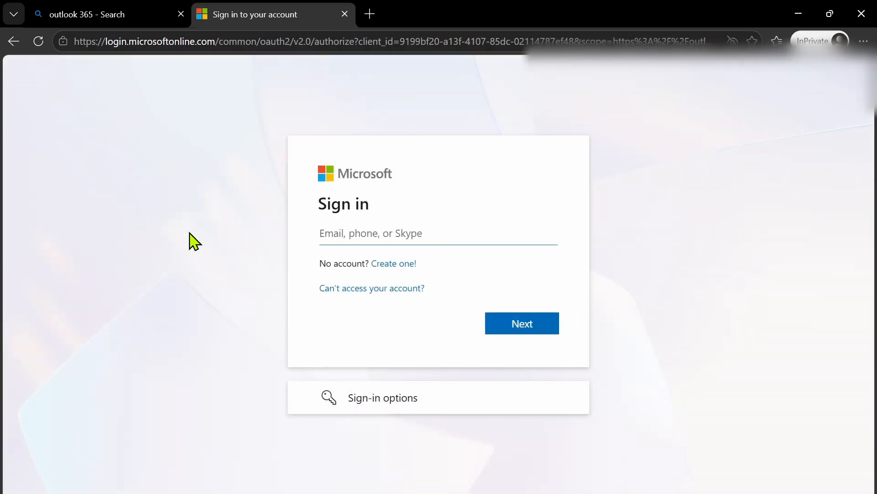
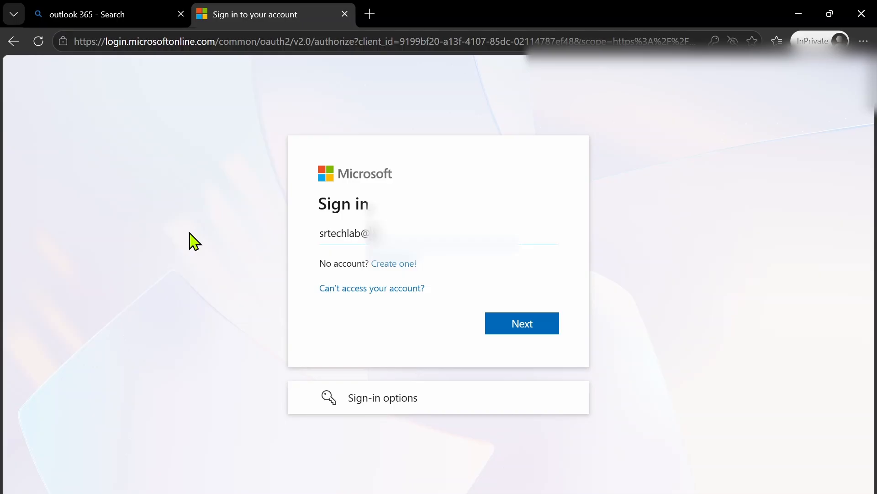
- Sign in with the new user's e-mail address and account password
{"action": "type", "text": "???"}
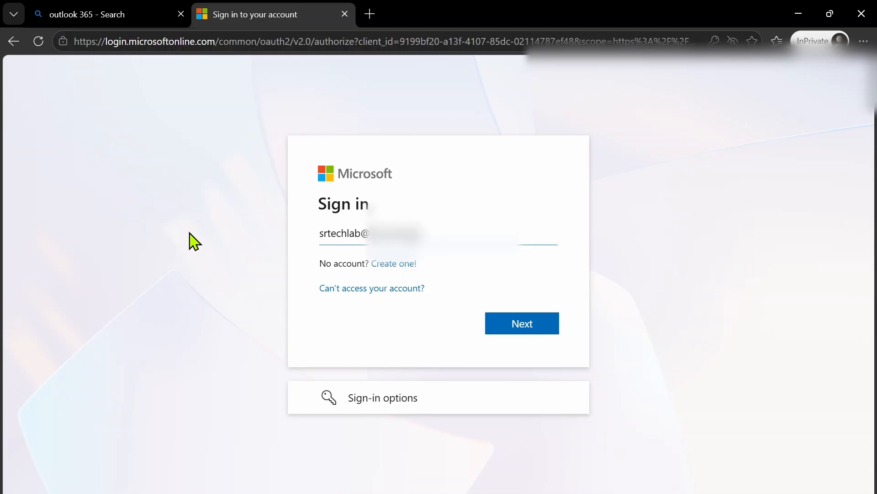
{"action": "type", "text": "???"}
{"action": "key", "text": "Return"}
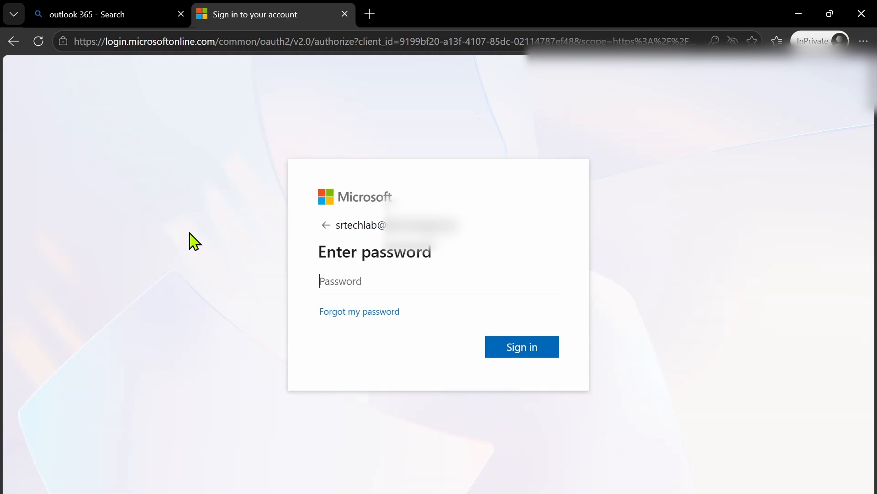
{"action": "type", "text": "?"}
{"action": "key", "text": "Return"}
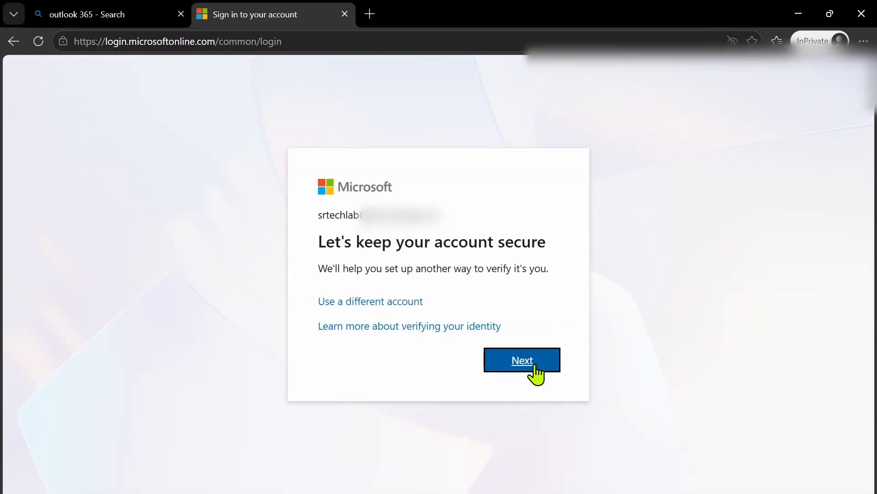
- Add a United Arab Emirates (+971) phone number and have a verification code texted to it
{"action": "left_click", "coordinate": [534, 366]}
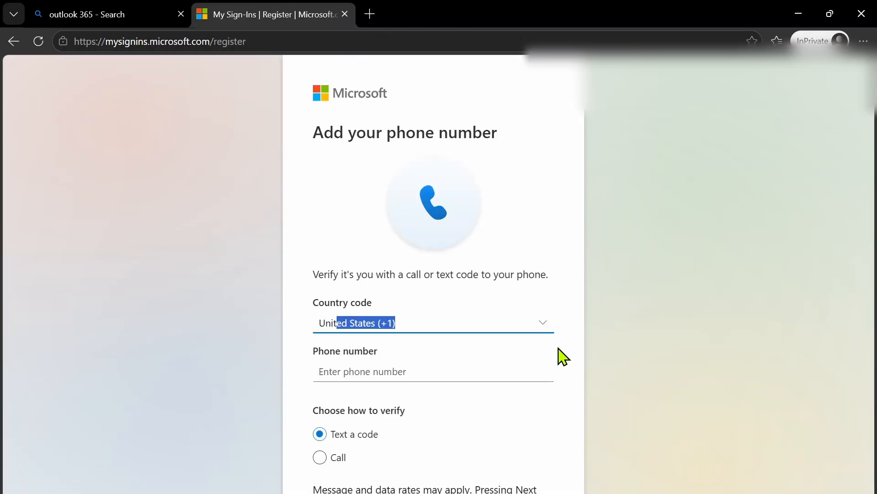
{"action": "left_click", "coordinate": [539, 326]}
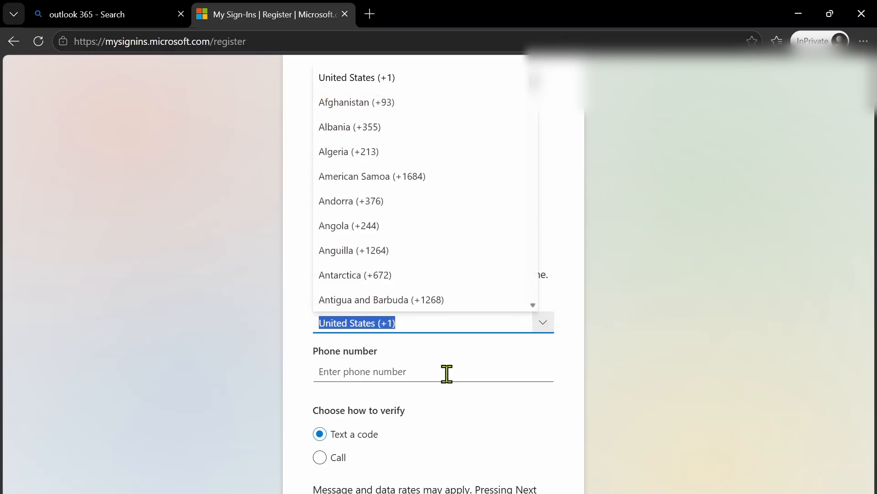
{"action": "scroll", "coordinate": [464, 263], "scroll_direction": "down", "scroll_amount": 20}
{"action": "scroll", "coordinate": [465, 264], "scroll_direction": "down", "scroll_amount": 20}
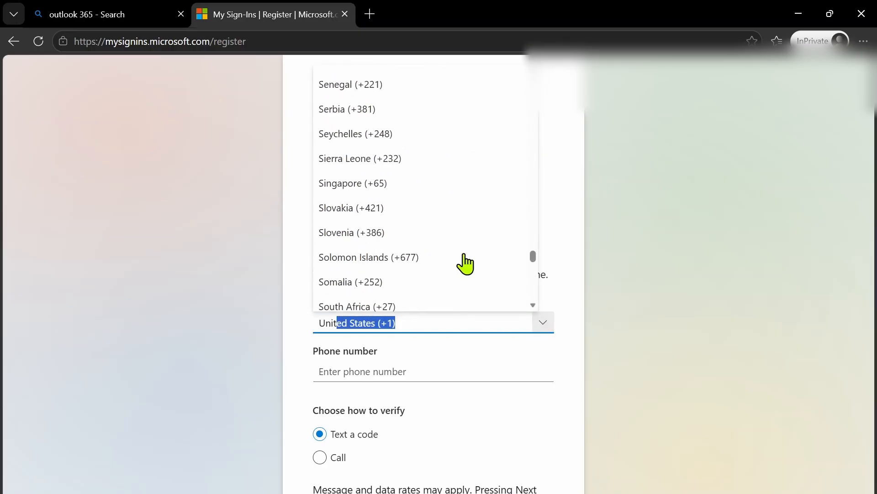
{"action": "scroll", "coordinate": [465, 264], "scroll_direction": "up", "scroll_amount": 5}
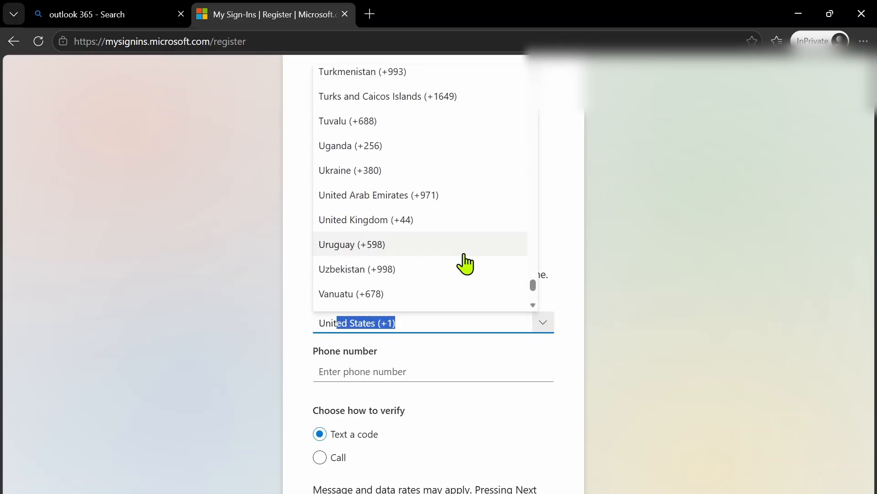
{"action": "left_click", "coordinate": [436, 195]}
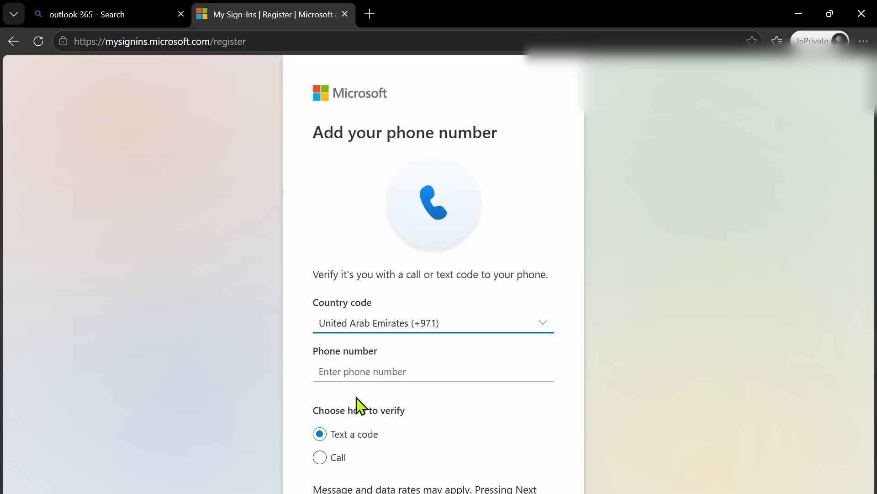
{"action": "left_click", "coordinate": [360, 378]}
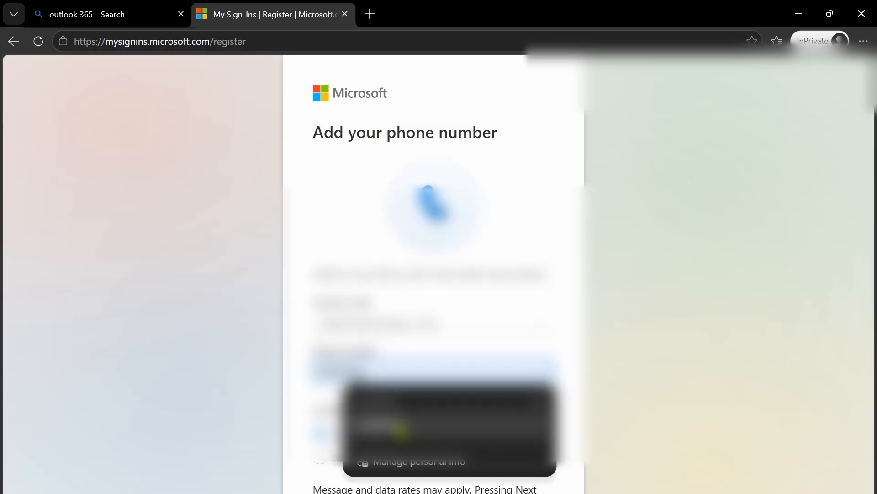
{"action": "left_click", "coordinate": [400, 427]}
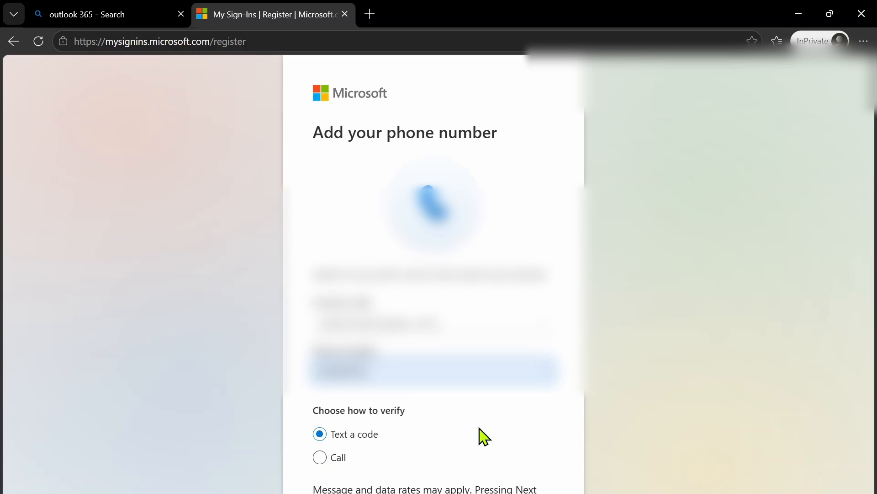
{"action": "scroll", "coordinate": [482, 435], "scroll_direction": "down", "scroll_amount": 3}
{"action": "left_click", "coordinate": [512, 473]}
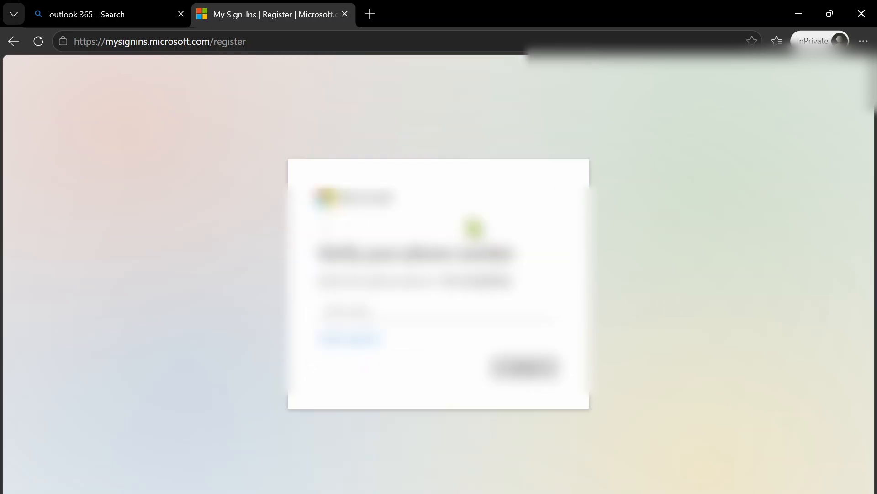
- Enter the texted verification code, fixing its last digit, and complete the phone setup
{"action": "left_click", "coordinate": [389, 307]}
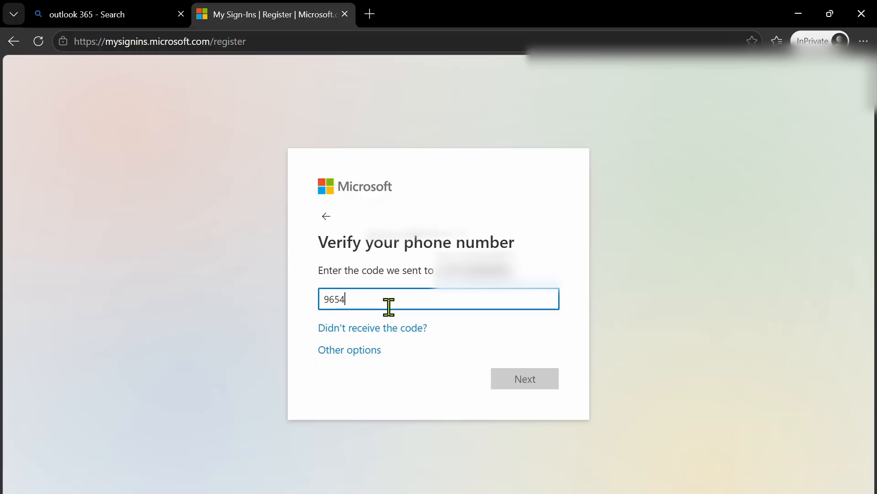
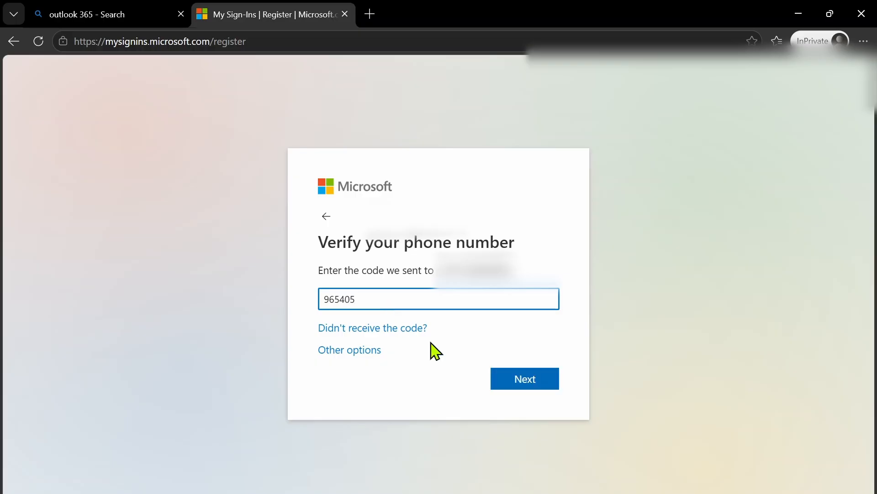
{"action": "left_click", "coordinate": [536, 387]}
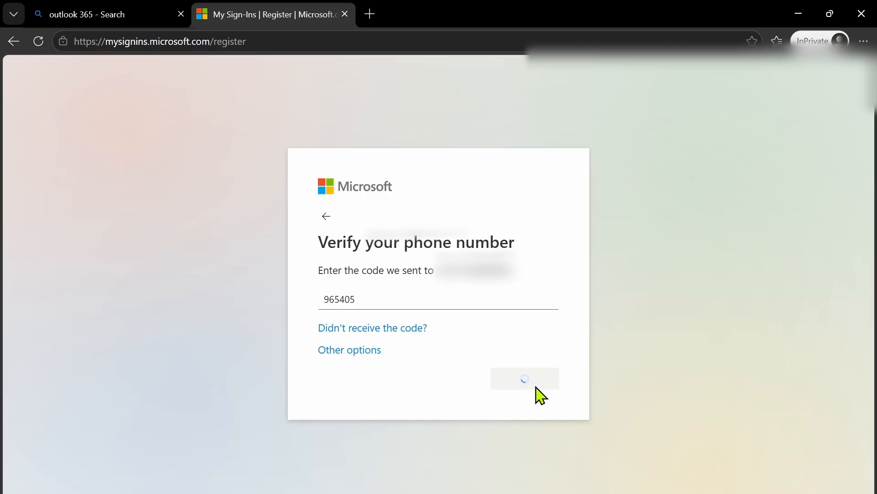
{"action": "left_click", "coordinate": [536, 388]}
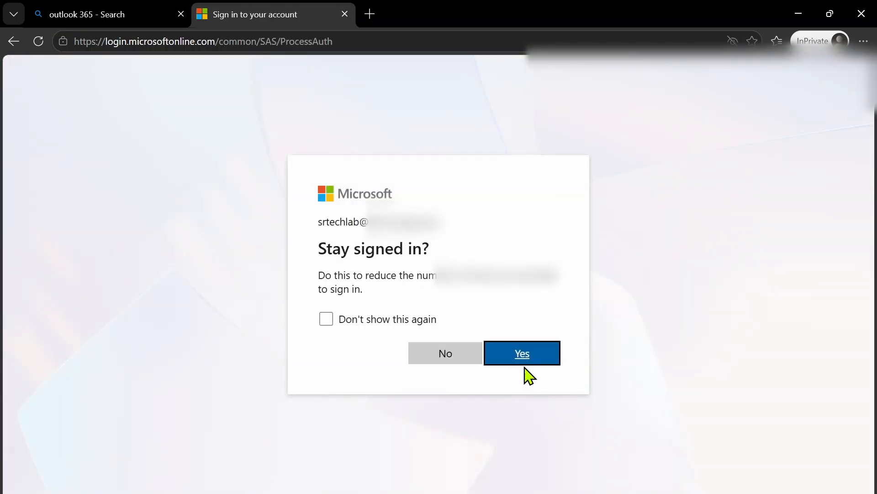
- Choose Yes to stay signed in and let the Outlook mail page load
{"action": "left_click", "coordinate": [520, 358]}
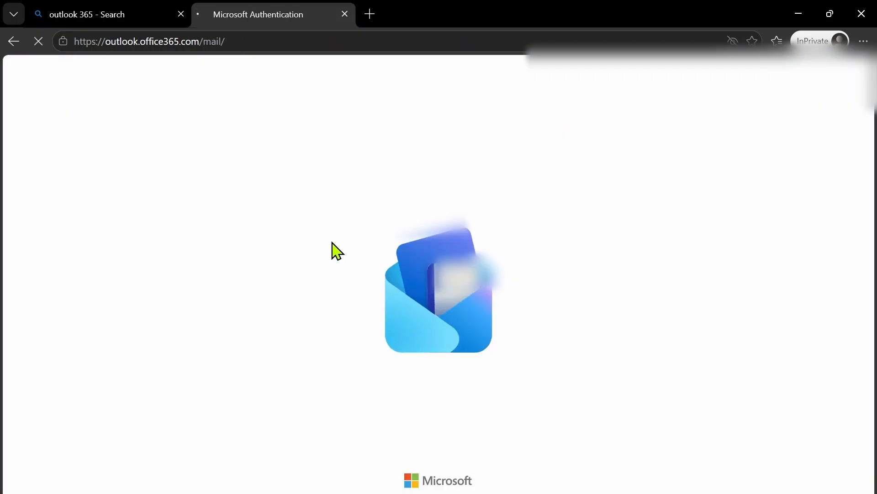